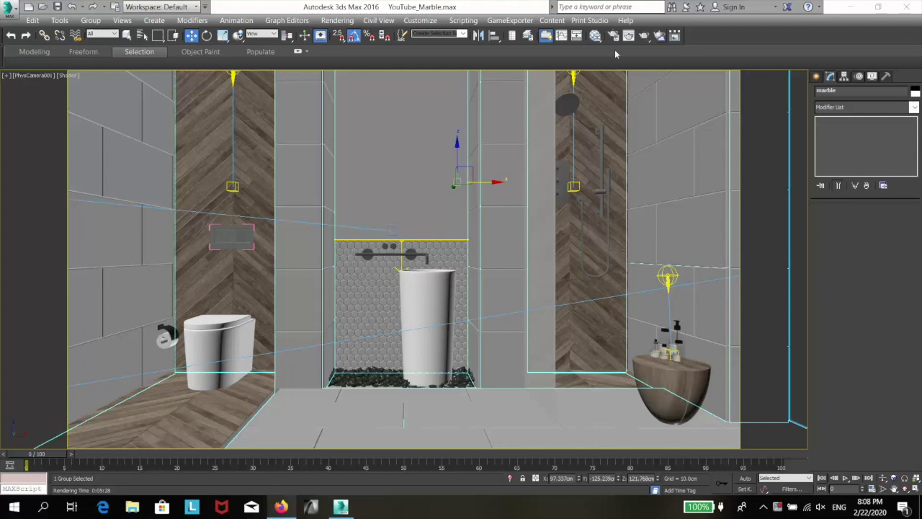
Step: Create a VRayMtl in the Slate Material Editor, assign it to the walls and name it marble
click(595, 36)
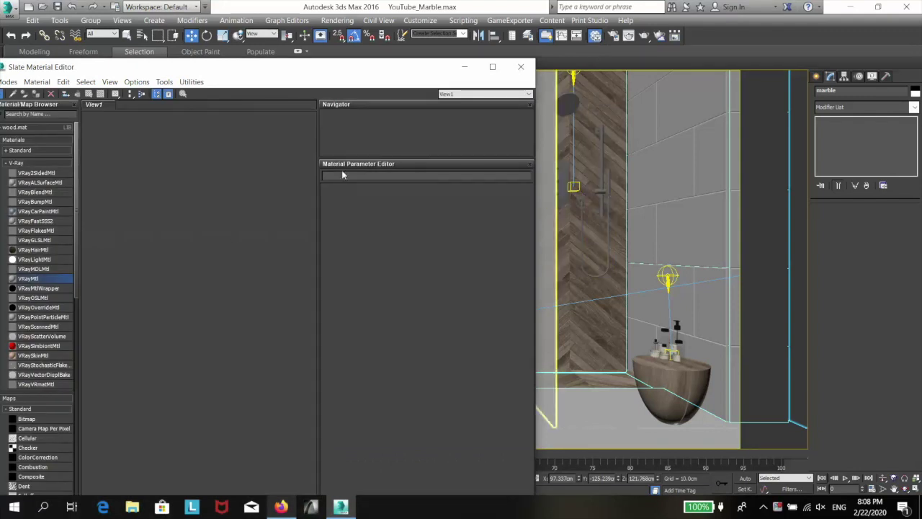
drag(50, 280, 221, 220)
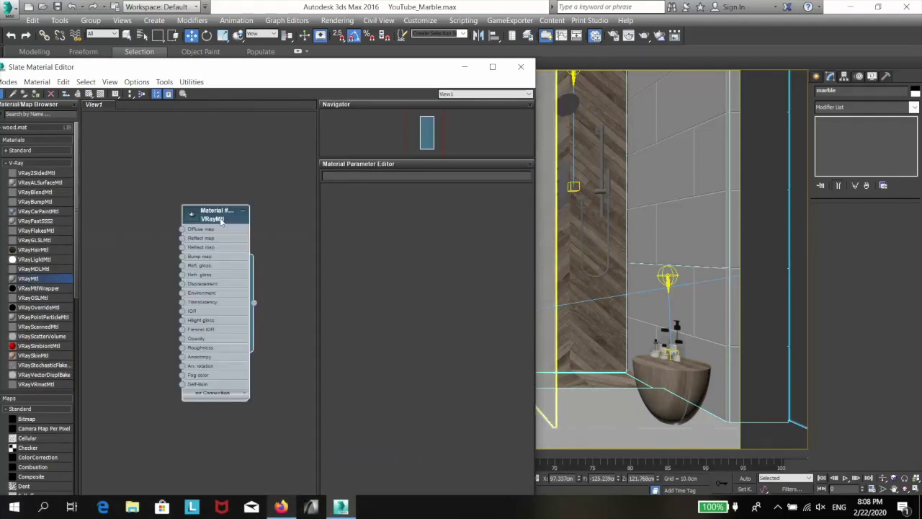
click(37, 94)
double_click(219, 213)
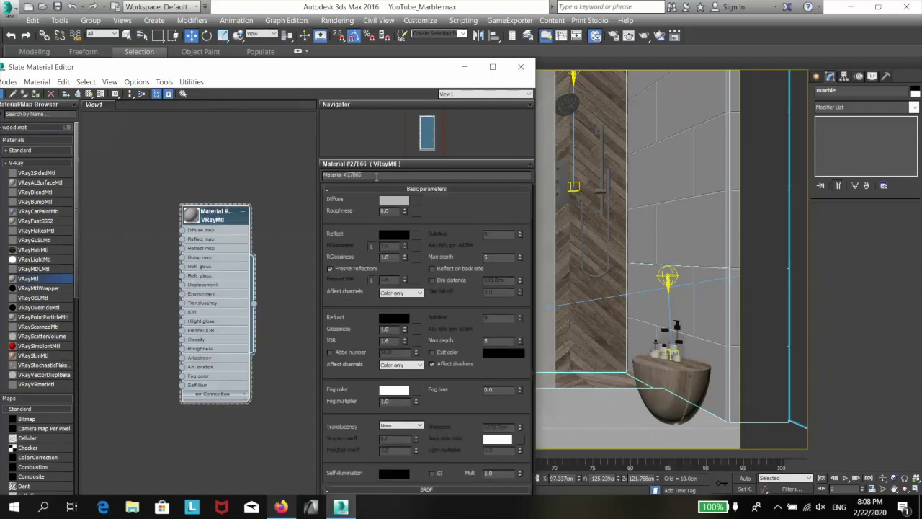
triple_click(376, 177)
text(marble)
key(Return)
Step: Load marble.jpg as the Diffuse bitmap and show the shaded material in the viewport
click(417, 201)
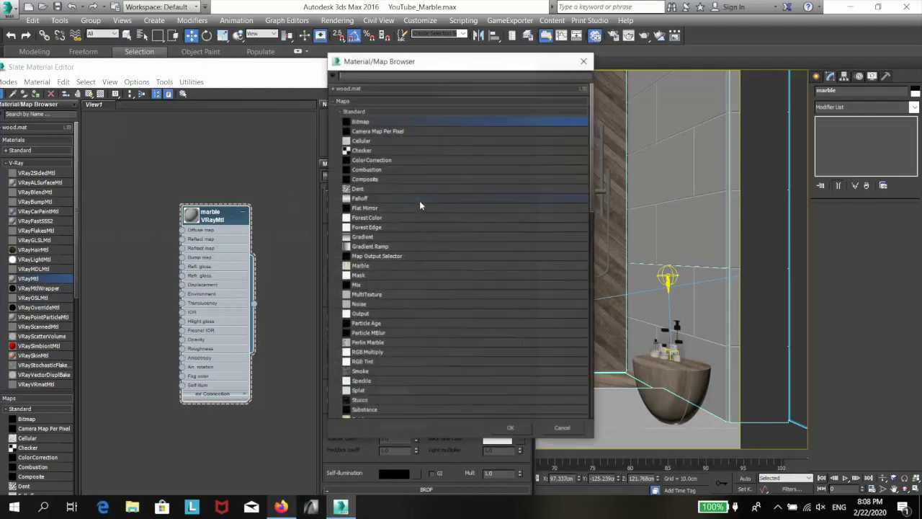
double_click(360, 119)
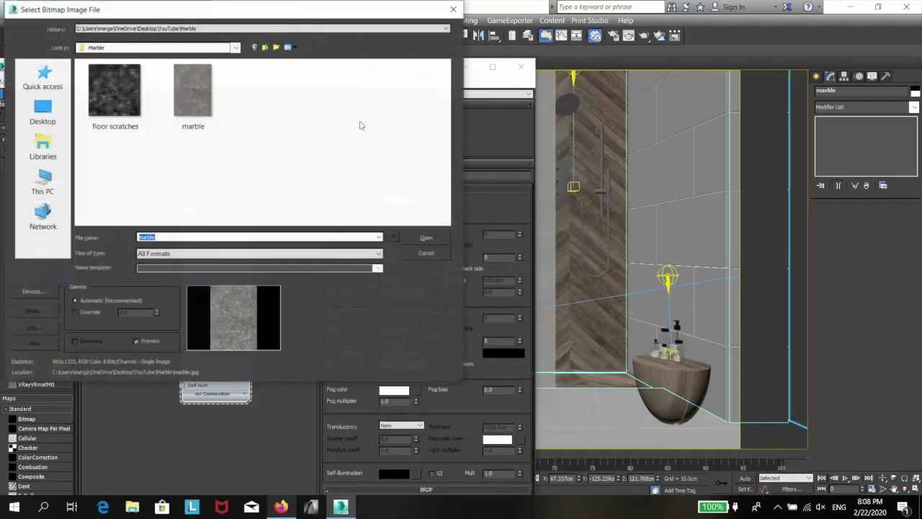
click(196, 93)
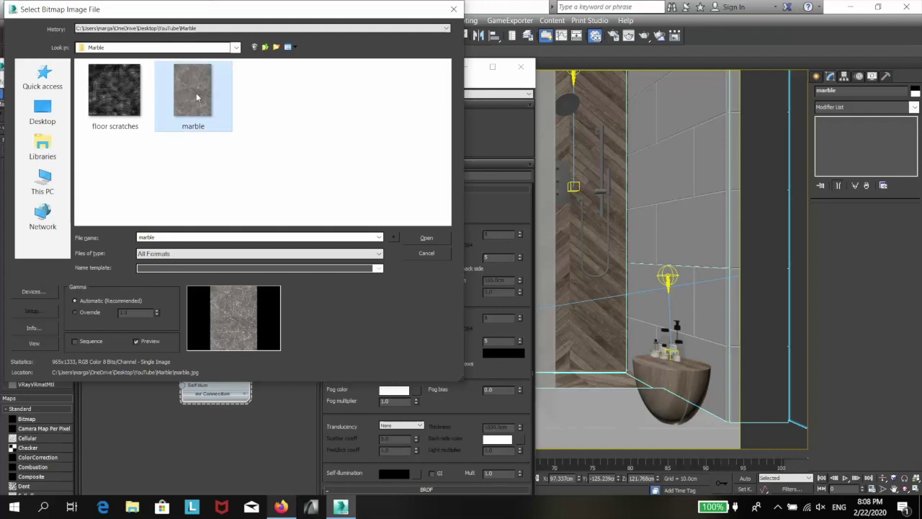
click(435, 240)
middle_drag(139, 174, 253, 177)
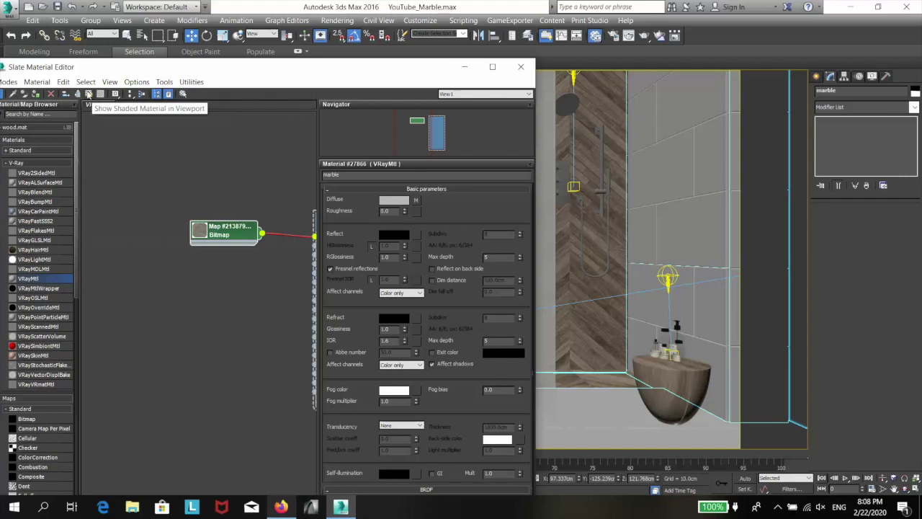
click(89, 96)
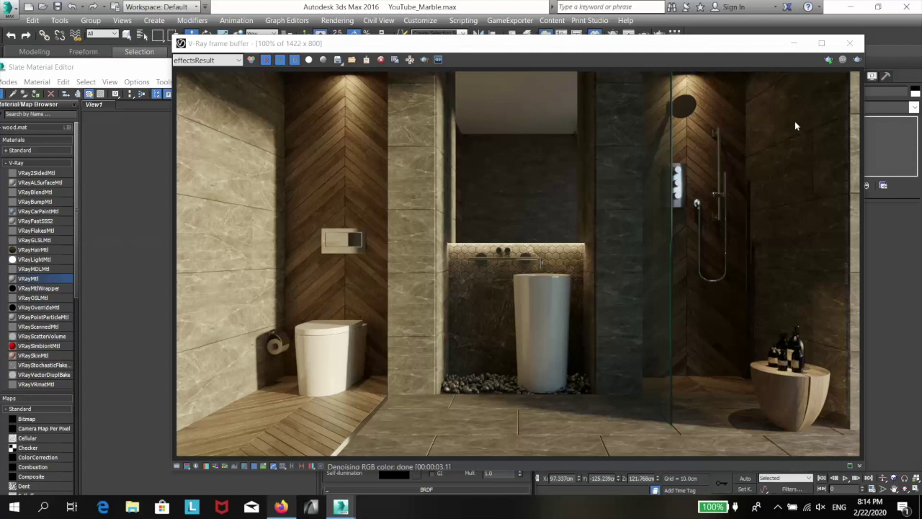
Step: Save the matte marble render to the V-Ray frame buffer history, then close the frame buffer
click(282, 466)
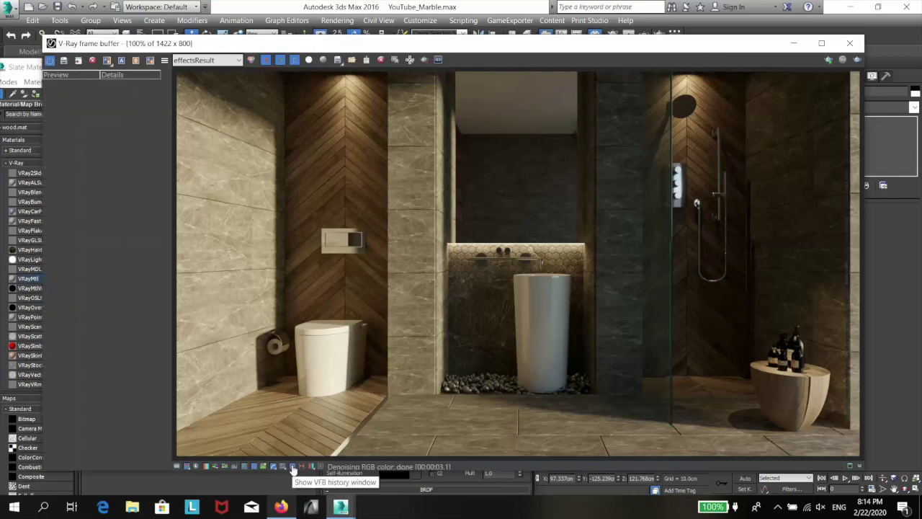
click(64, 61)
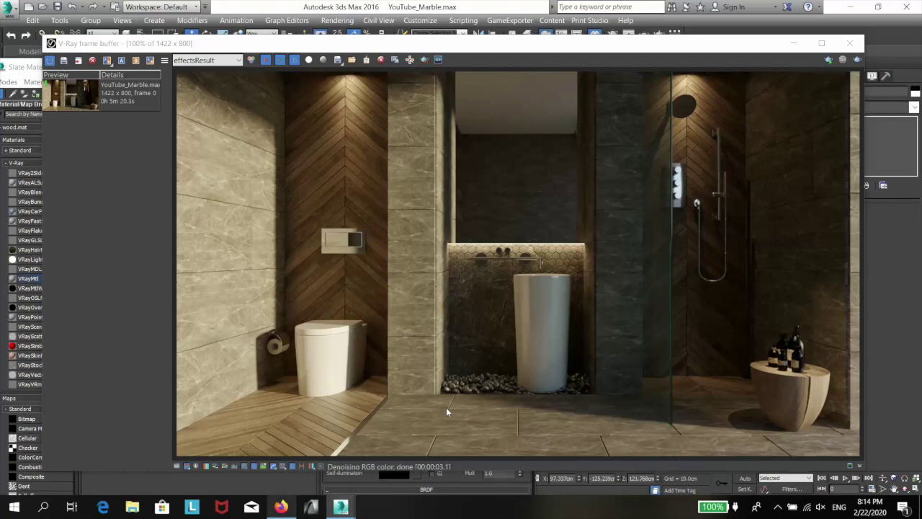
click(850, 43)
Step: Set the marble Reflect colour to white at value 250 and enable Fresnel reflections
drag(400, 75, 495, 82)
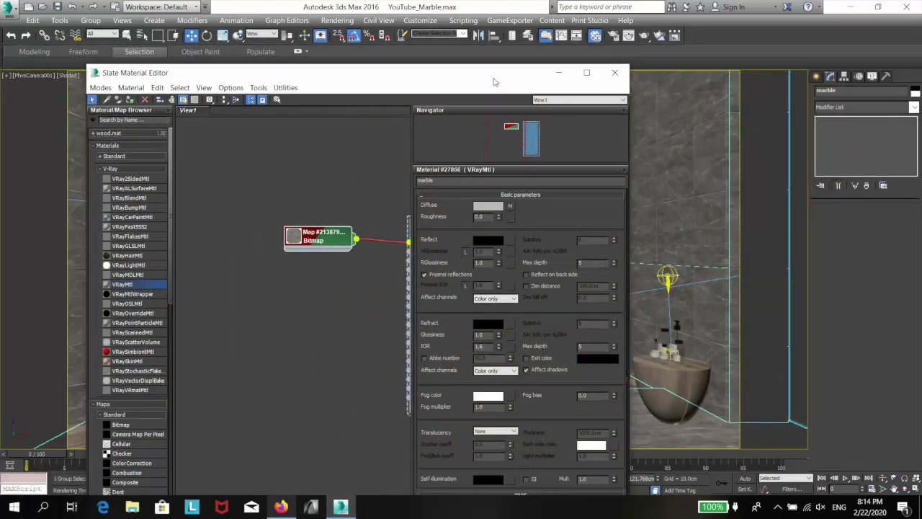
click(486, 243)
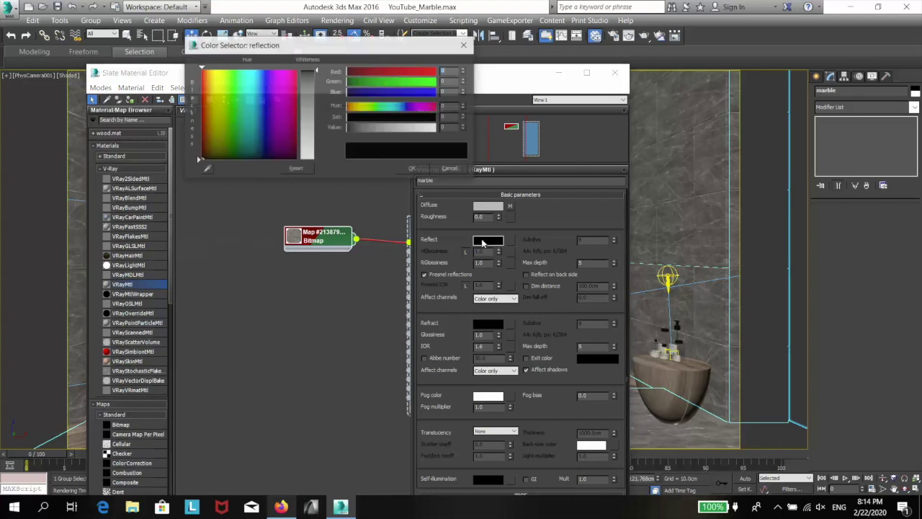
double_click(448, 129)
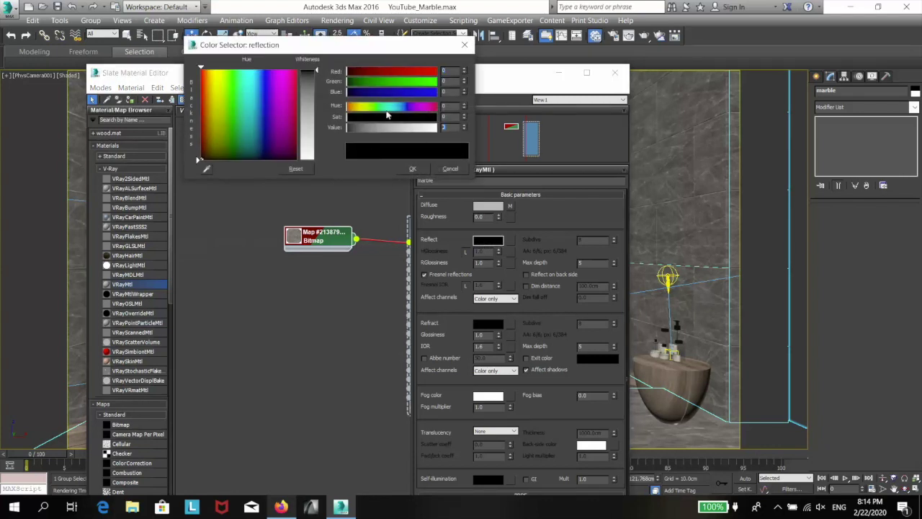
text(250)
key(Return)
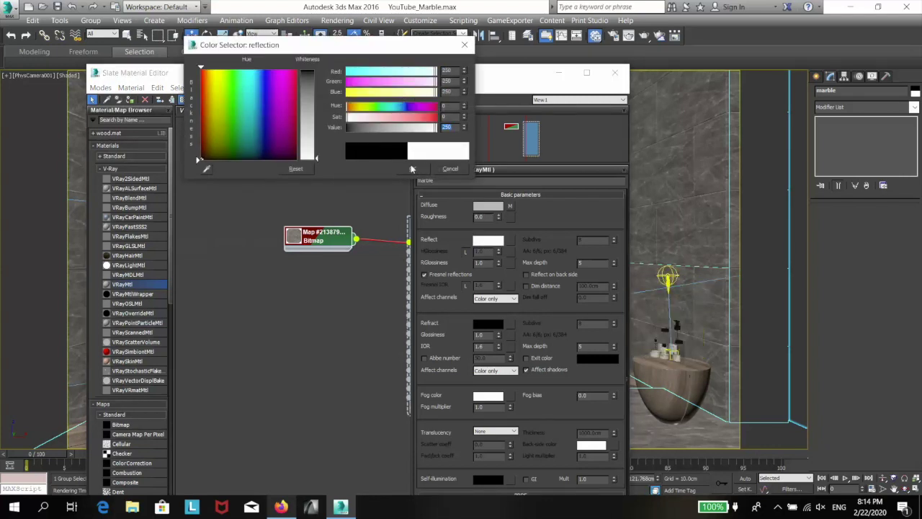
click(412, 169)
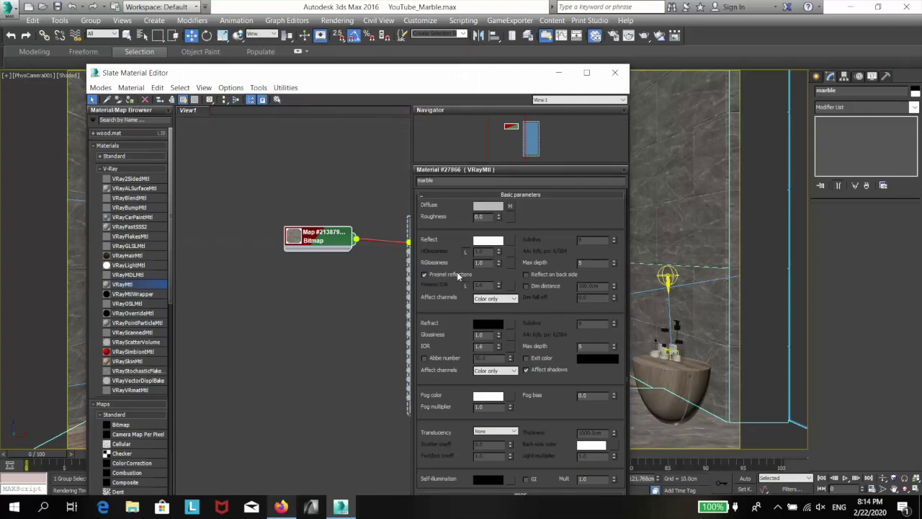
click(425, 275)
Step: Render the polished marble bathroom and store the result in the render history
click(615, 72)
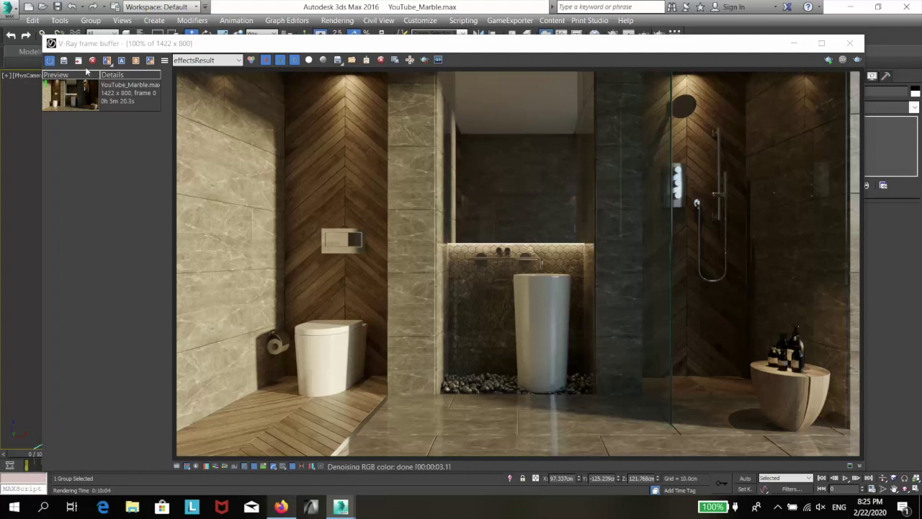
click(63, 62)
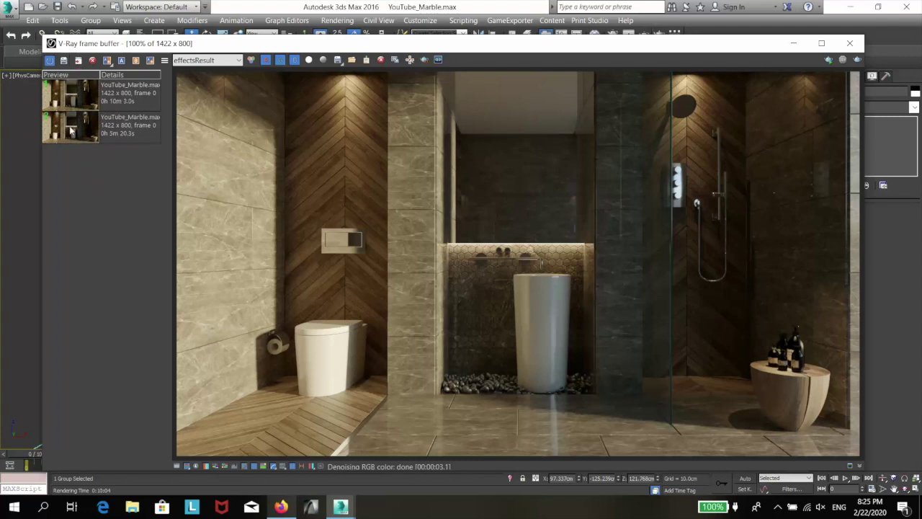
Step: Set the matte render as A and polished render as B, comparing the effectsResult channel
click(71, 130)
click(123, 62)
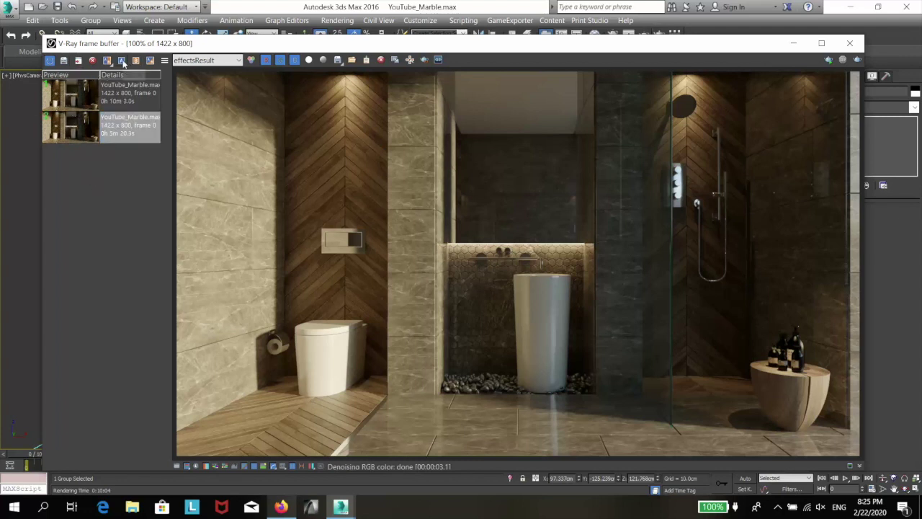
click(73, 98)
click(178, 63)
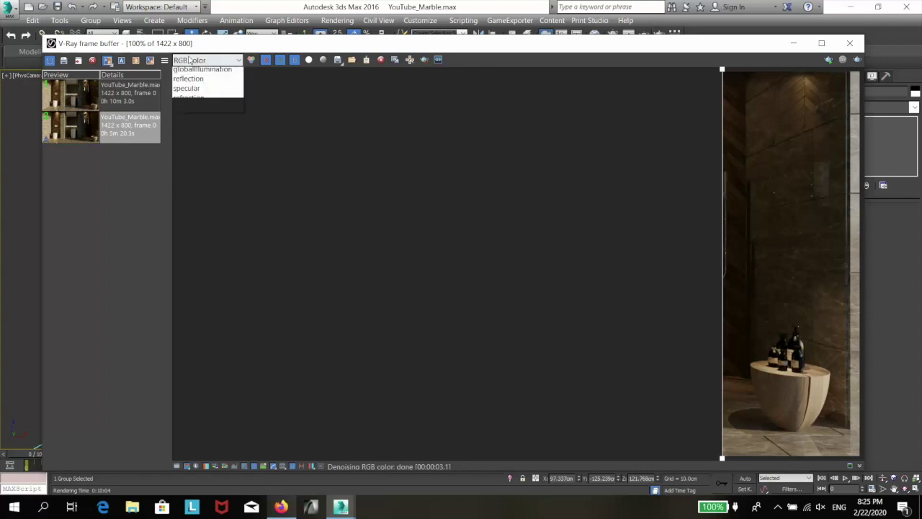
click(193, 226)
click(106, 103)
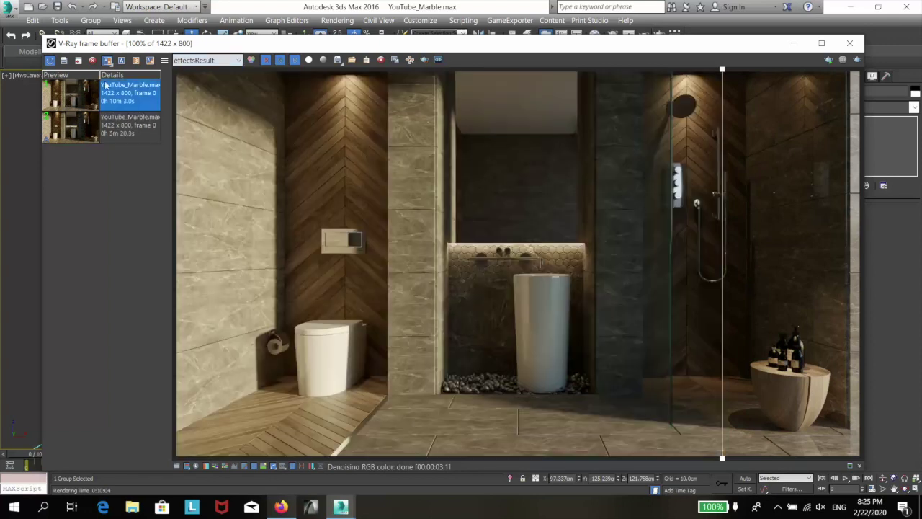
click(136, 60)
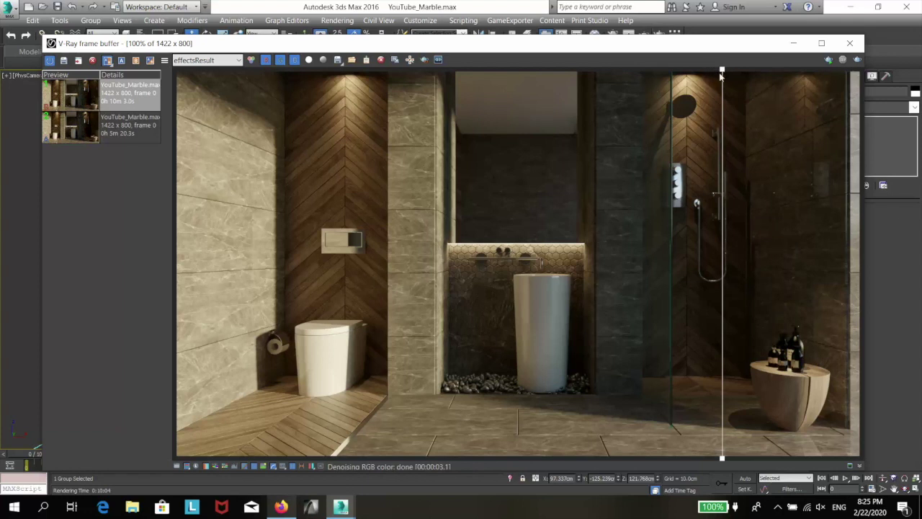
Step: Sweep the A/B split line across the bathroom to compare matte and polished walls
drag(721, 75, 505, 134)
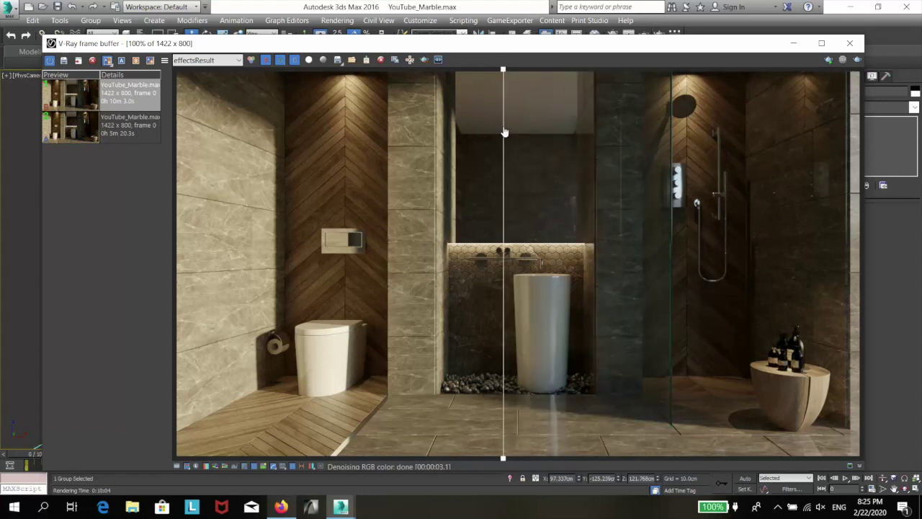
drag(502, 69, 588, 106)
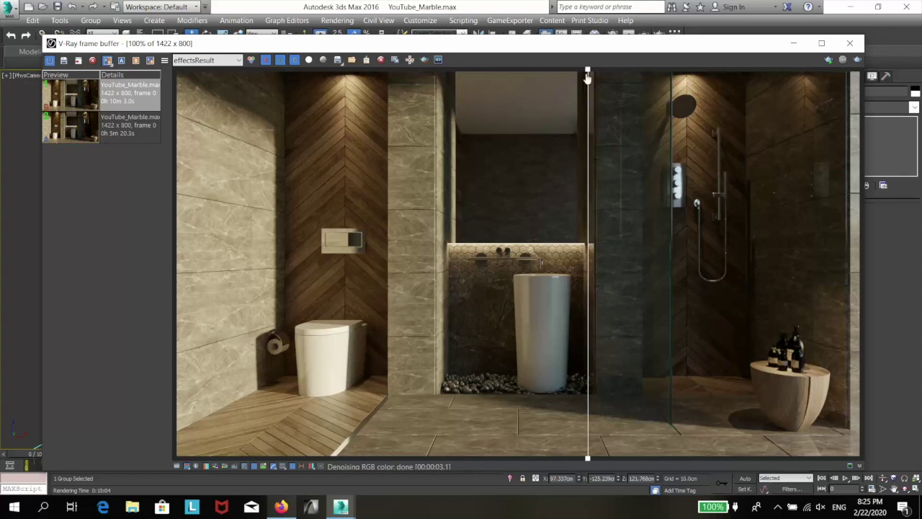
drag(588, 77, 685, 75)
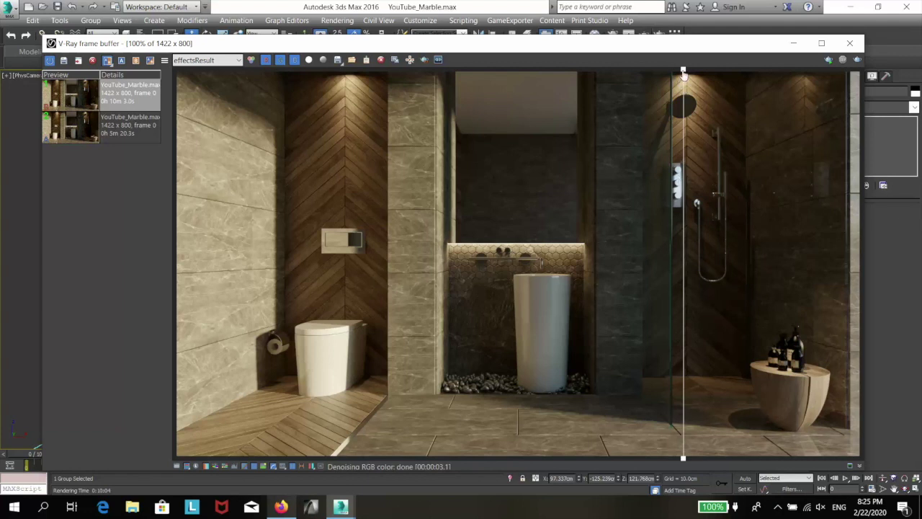
drag(683, 87, 503, 86)
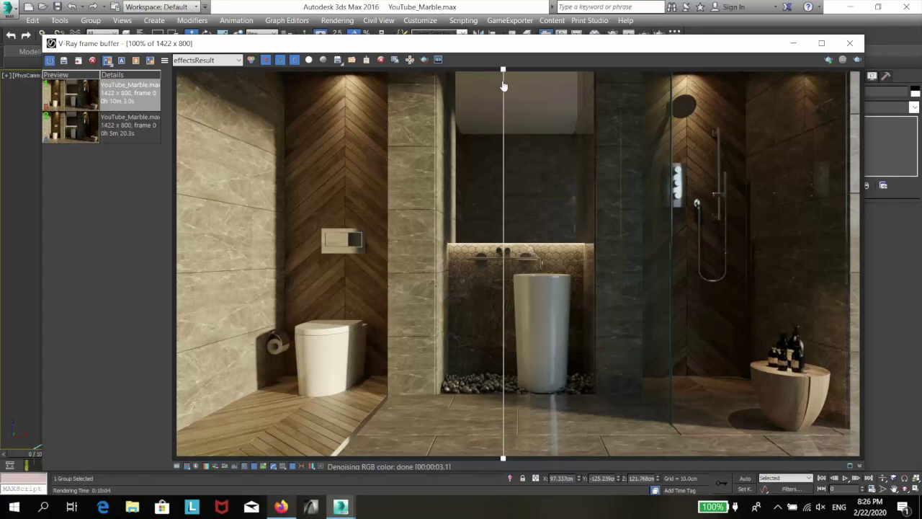
drag(523, 44, 521, 78)
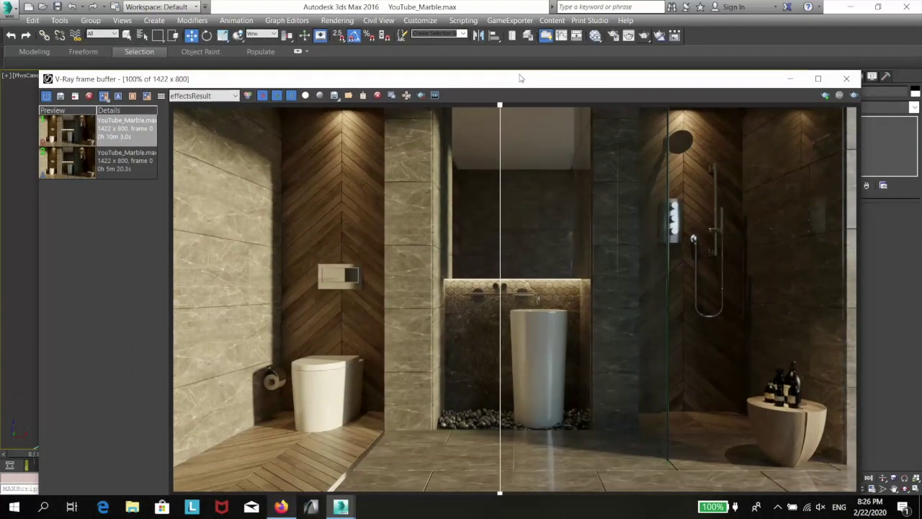
click(595, 36)
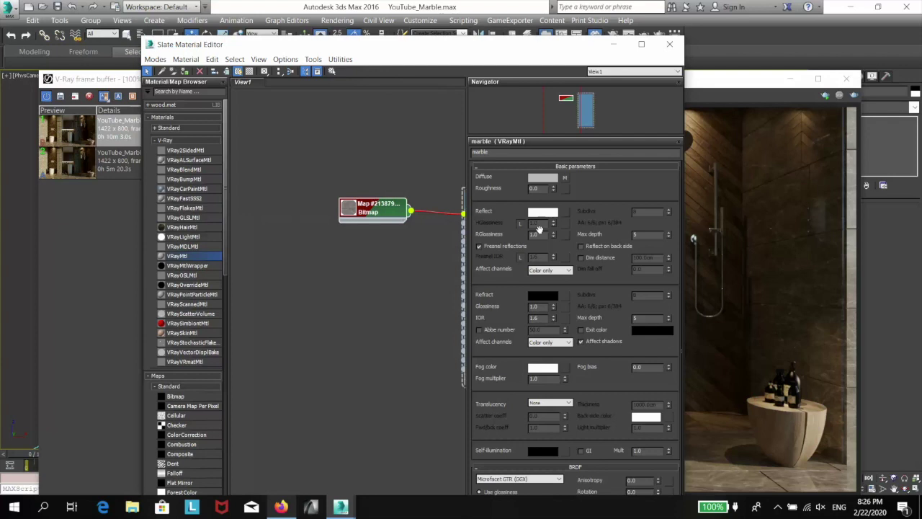
Step: Change the marble RGlossiness to 0.85, then close the Slate Material Editor
click(713, 87)
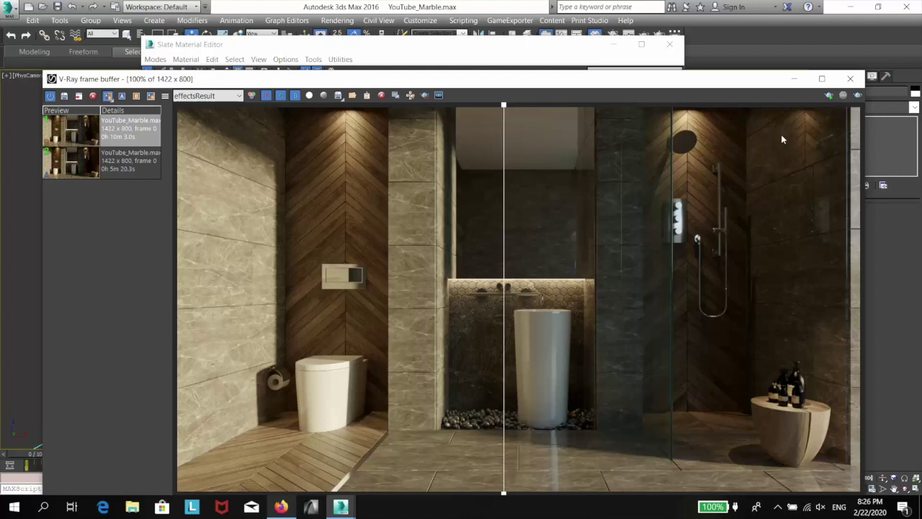
click(534, 54)
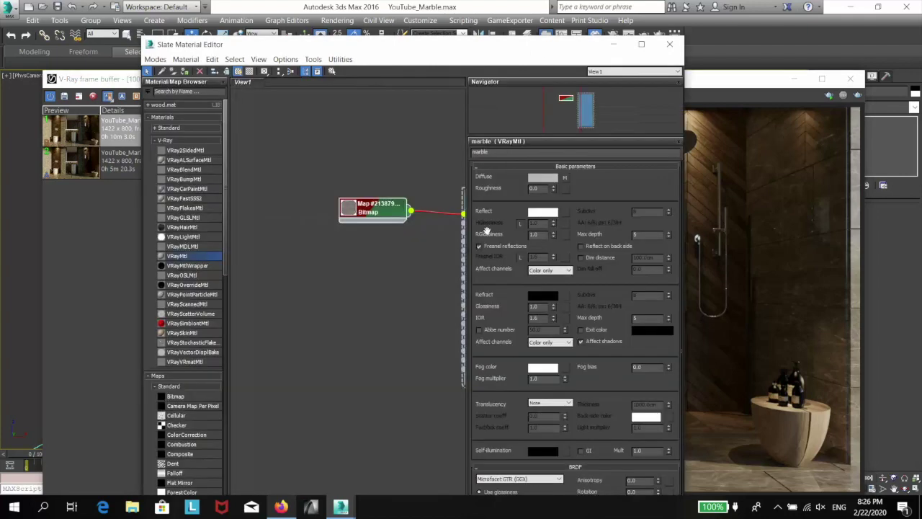
double_click(543, 237)
text(.85)
key(Return)
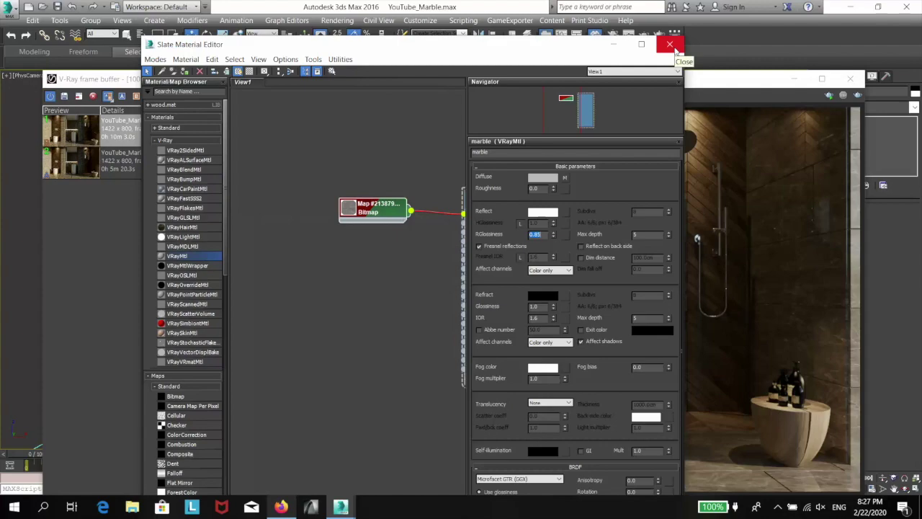
click(672, 46)
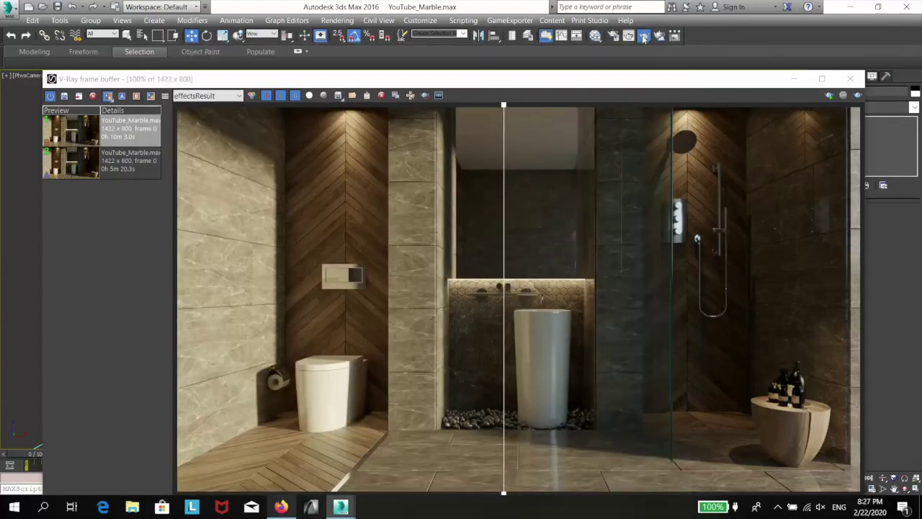
Step: Render the bathroom with 0.85-glossiness marble, moving the frame buffer window higher
click(643, 38)
drag(438, 86, 453, 65)
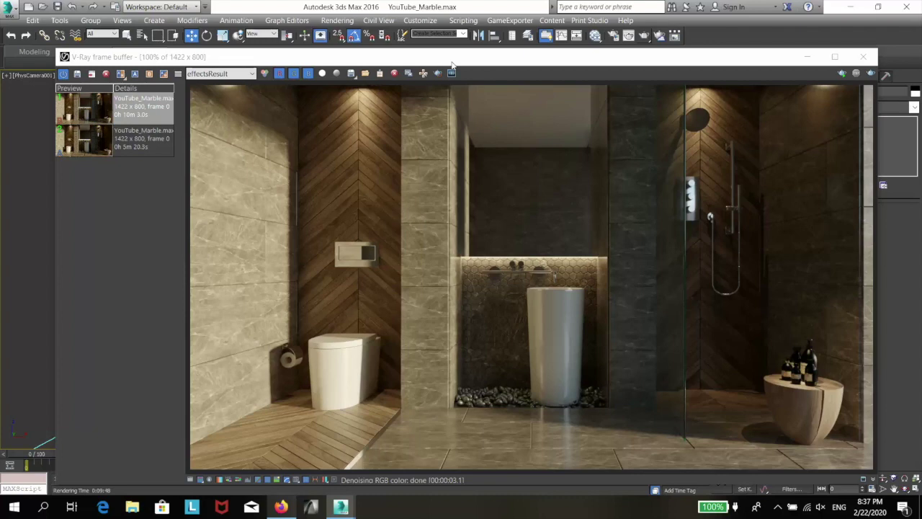
click(78, 75)
Step: Save the 0.85-glossiness render to history and compare it A/B with the previous render
click(78, 75)
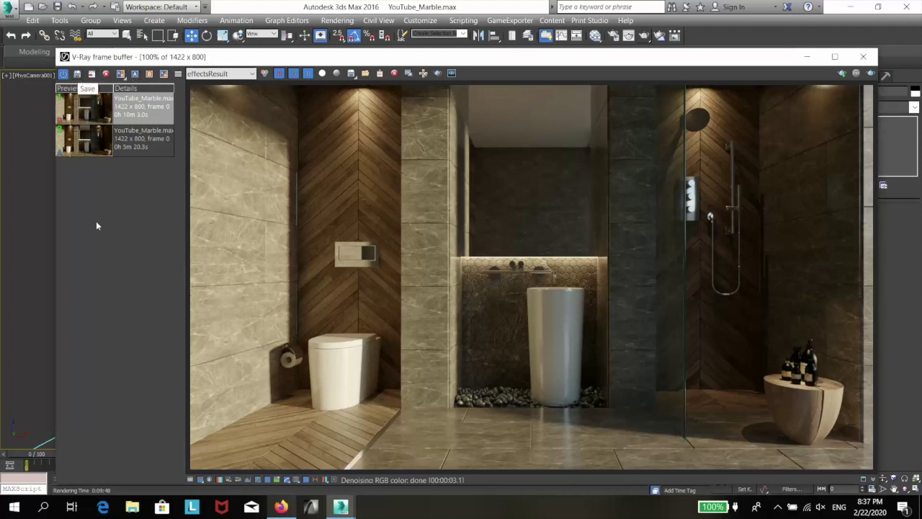
click(89, 143)
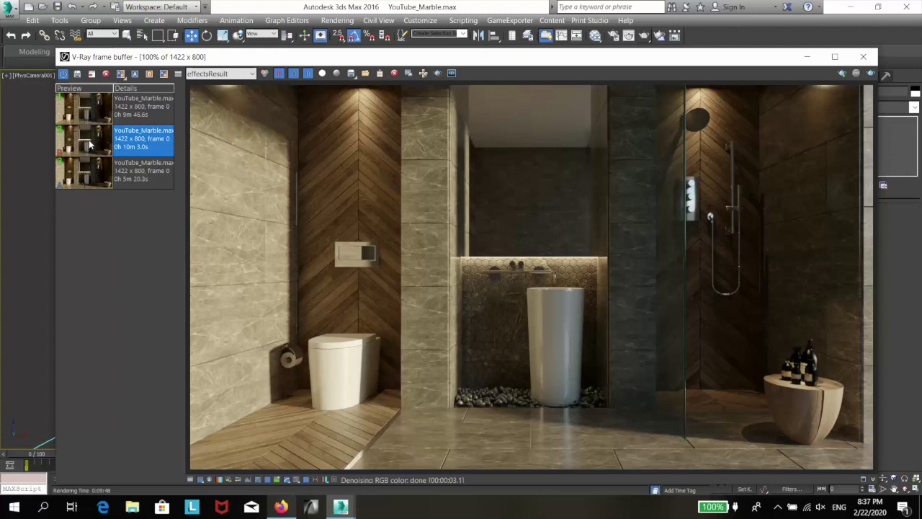
click(135, 75)
click(121, 75)
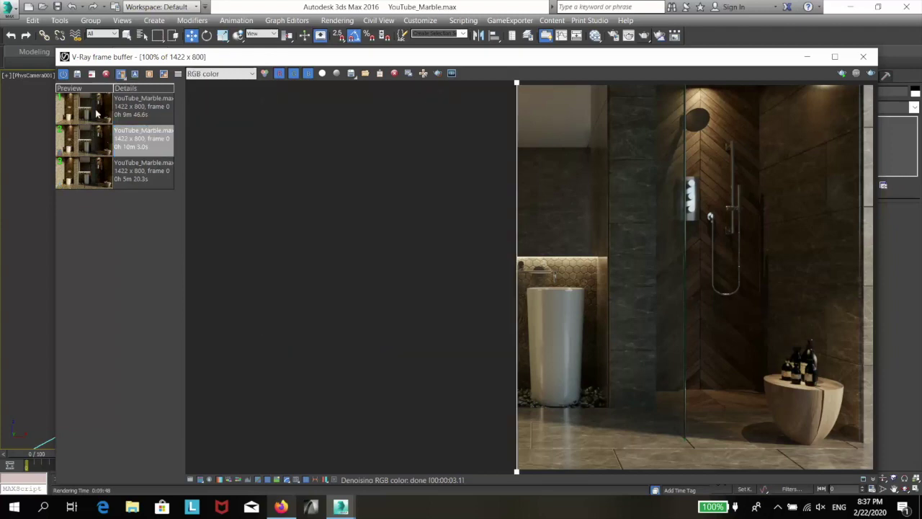
click(84, 112)
click(149, 74)
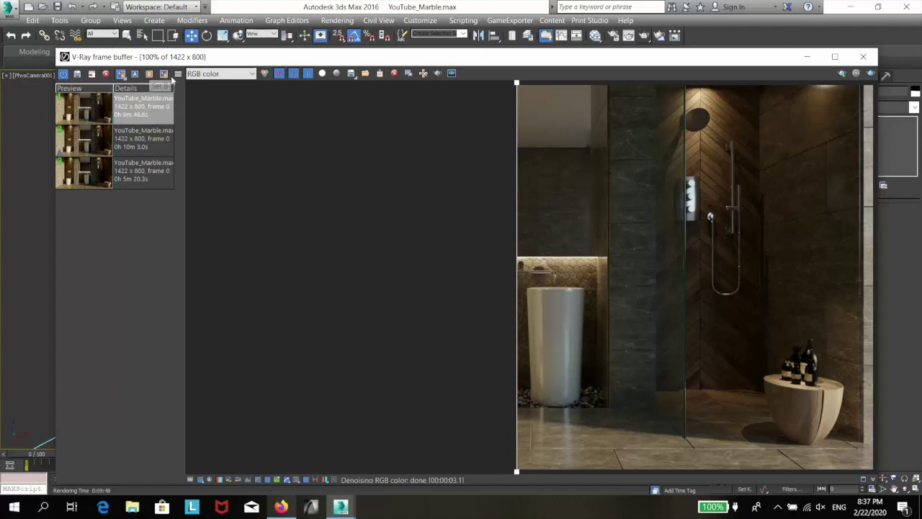
click(209, 73)
click(197, 240)
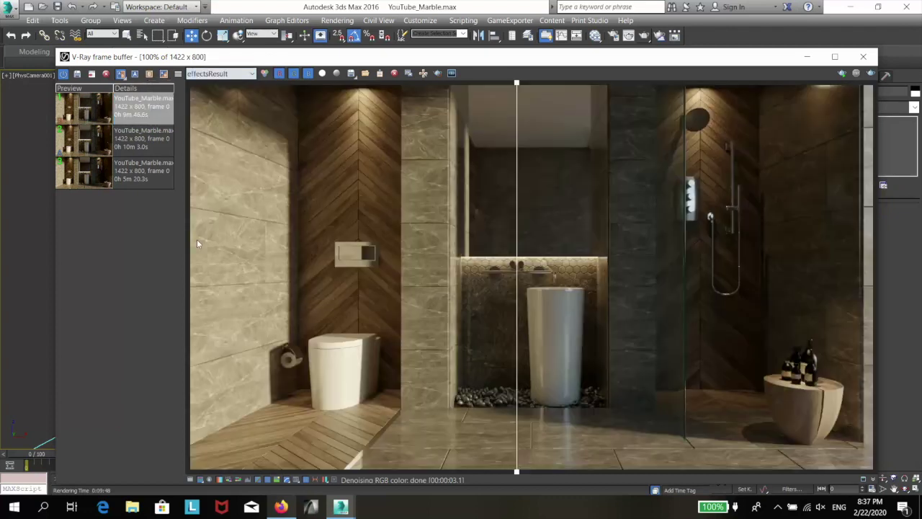
Step: Slide the comparison split right and back toward the shower, then close the frame buffer
drag(517, 85, 860, 108)
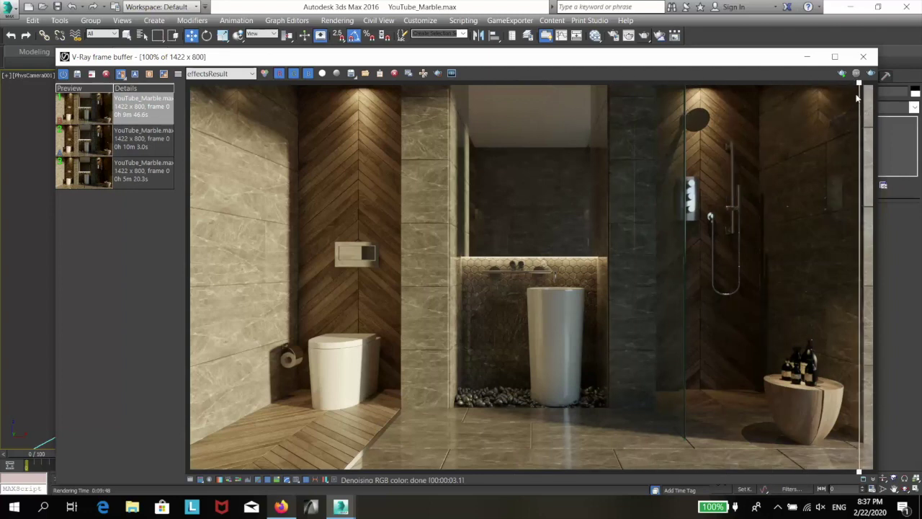
drag(859, 85, 522, 124)
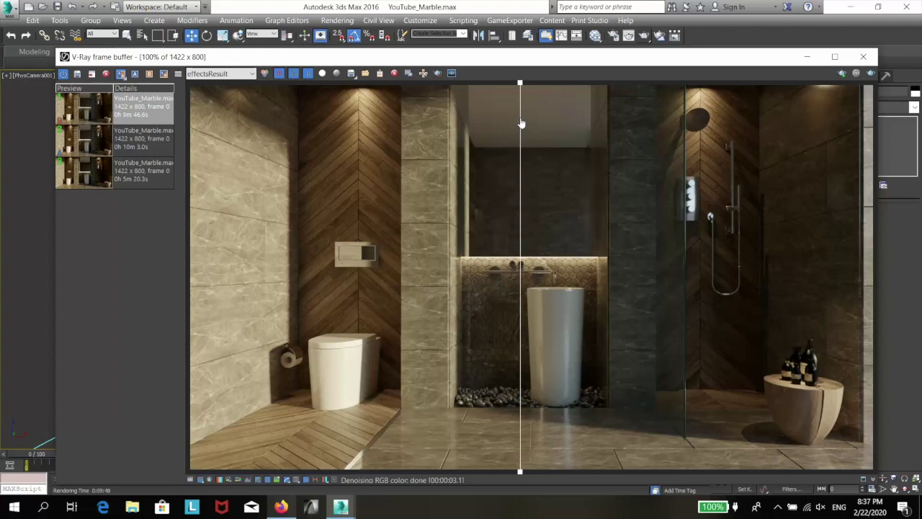
click(863, 56)
Step: Browse in File Explorer to the YouTube folder on the Desktop
click(132, 506)
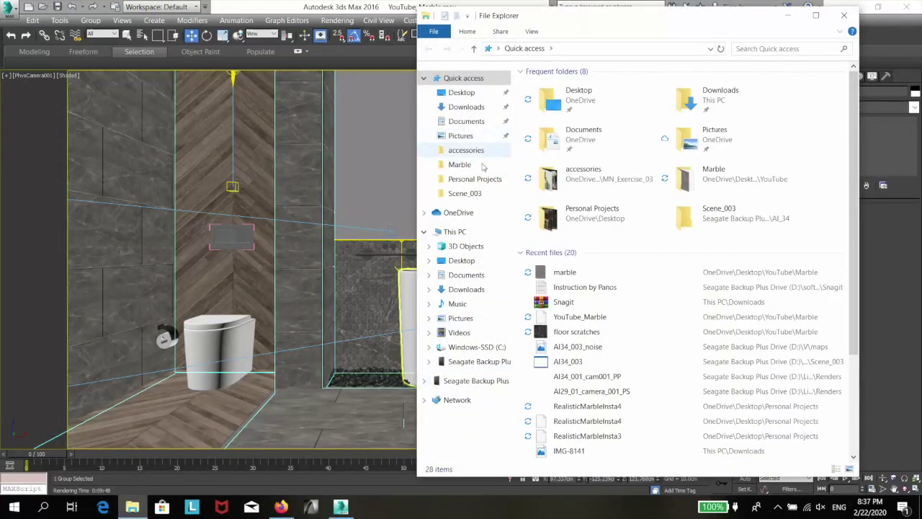
click(463, 94)
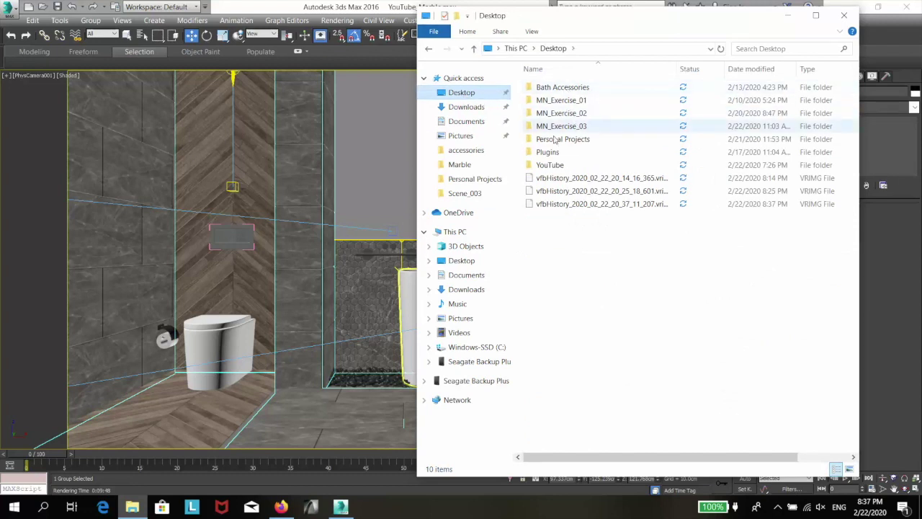
double_click(550, 165)
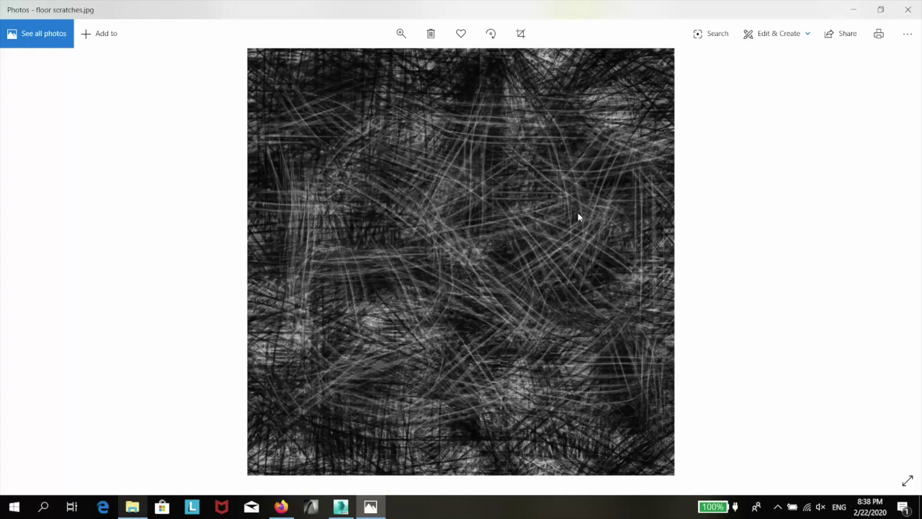
Step: Close the floor scratches.jpg preview in Photos
click(908, 9)
Step: In the Slate Material Editor, load floor scratches.jpg as a Bitmap into the marble's Reflect map
click(788, 15)
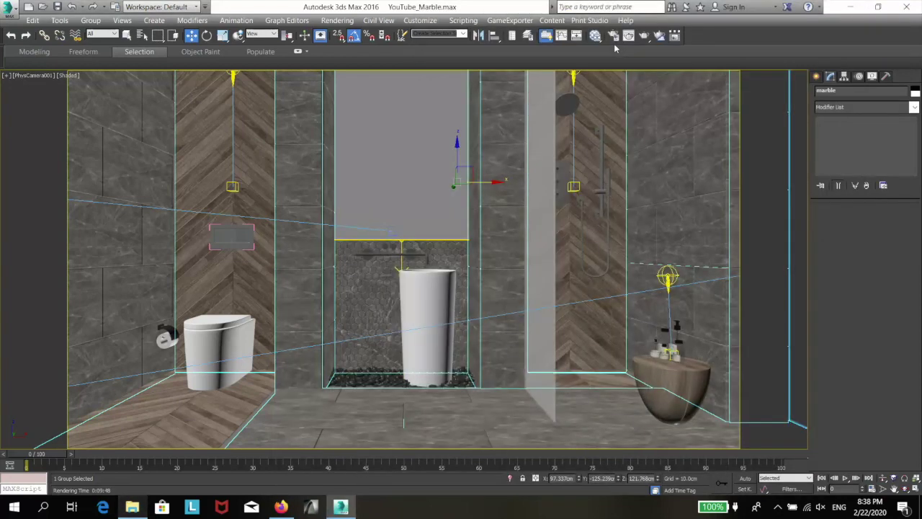
click(594, 36)
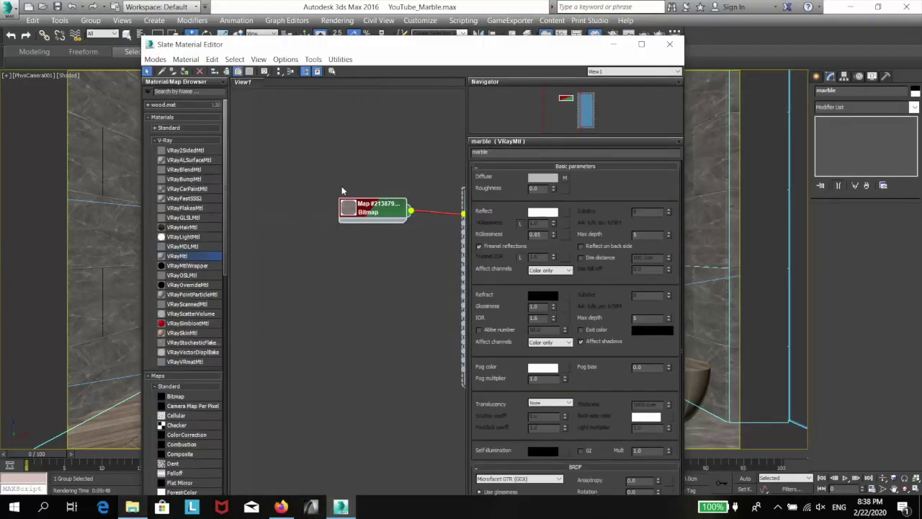
middle_drag(375, 163, 306, 156)
scroll(320, 202, up, 2)
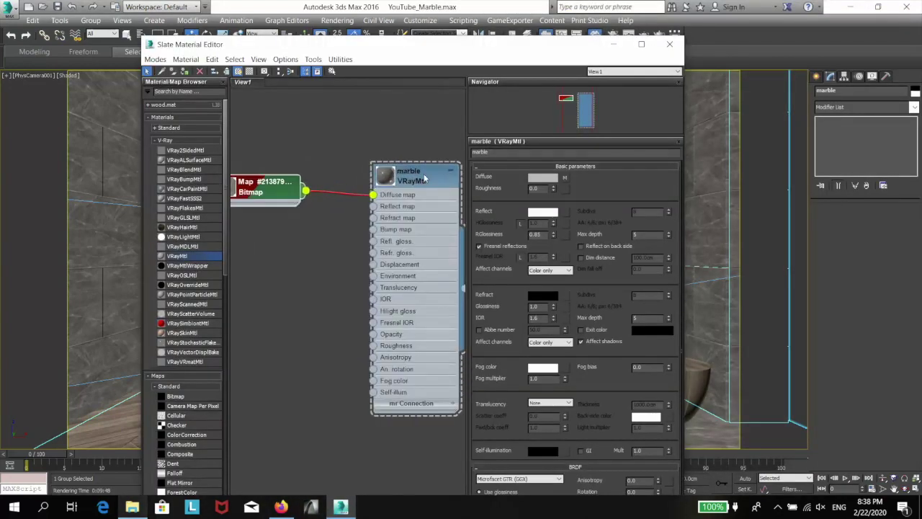
click(565, 213)
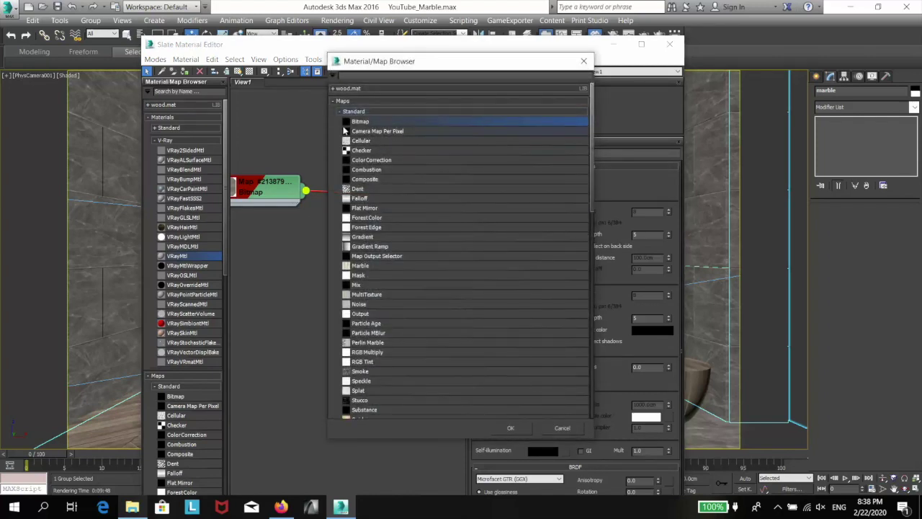
double_click(365, 123)
click(123, 100)
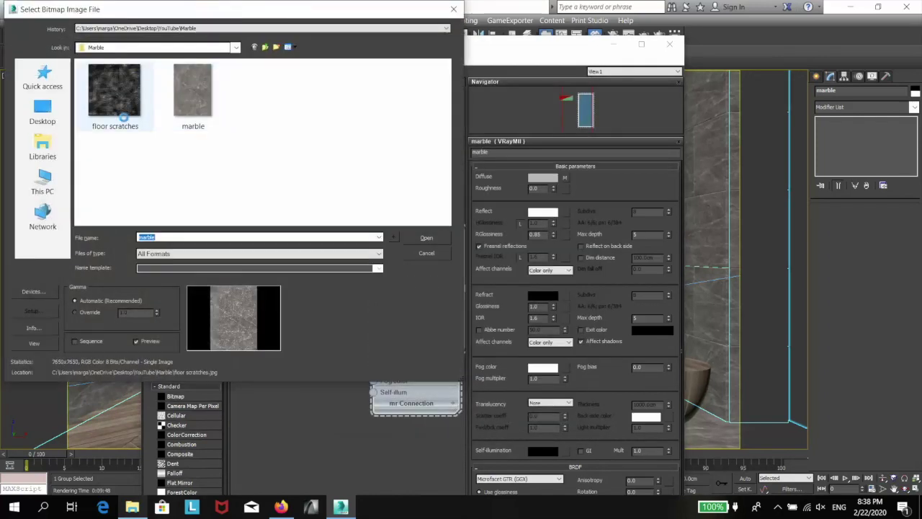
click(427, 237)
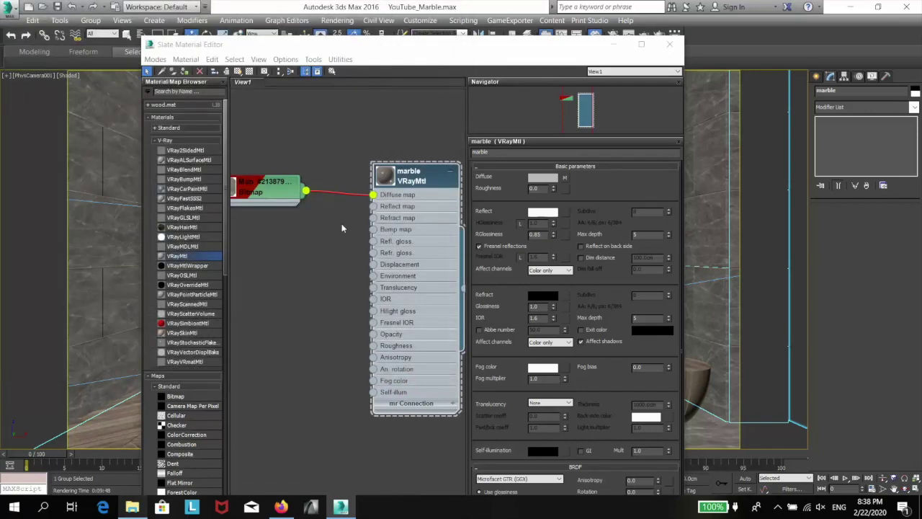
Step: Wire the scratches map into Bump and Reflection glossiness, reload it at gamma 1.0, then render
drag(276, 236, 373, 229)
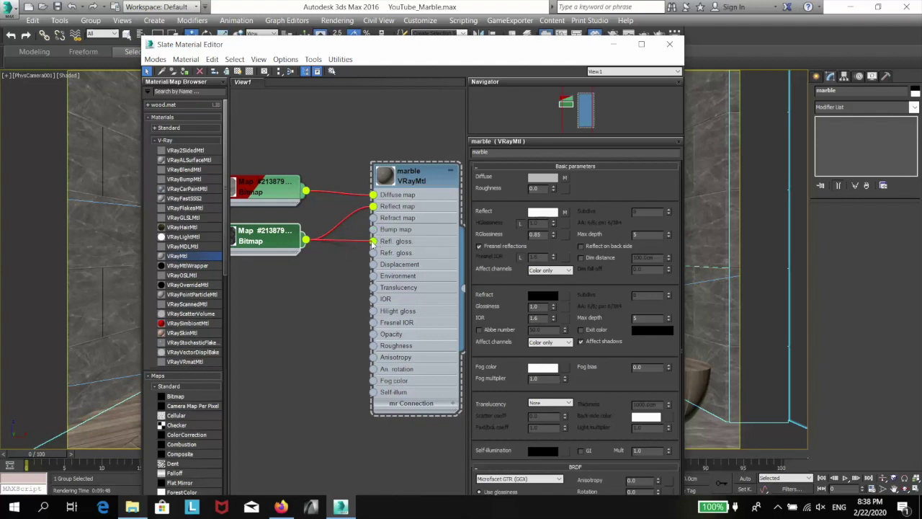
drag(305, 239, 373, 240)
click(278, 242)
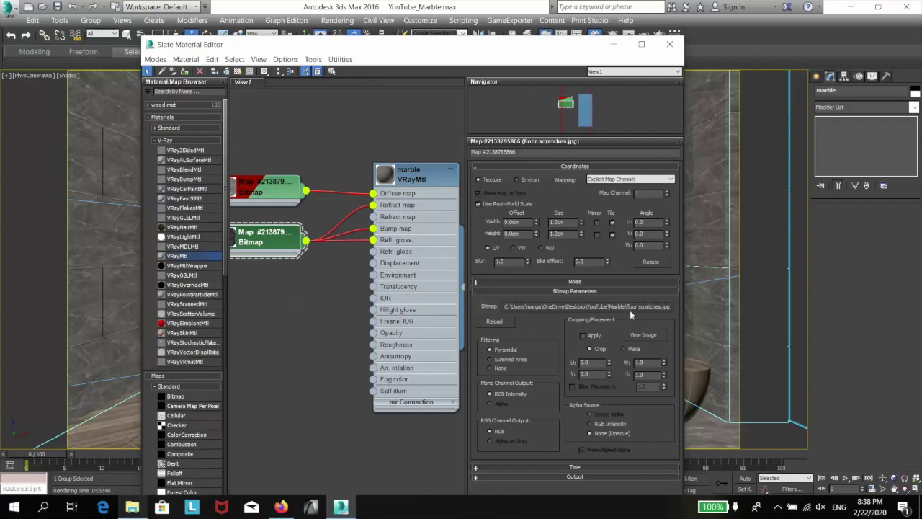
click(578, 310)
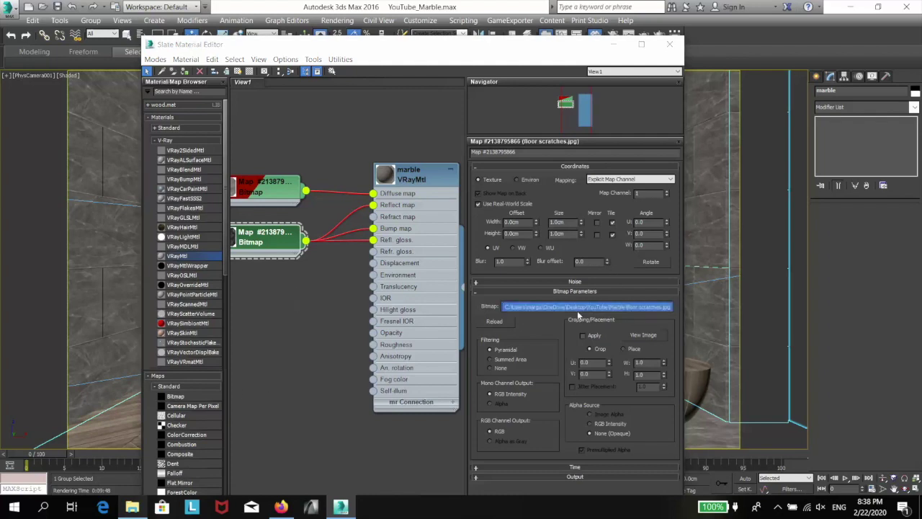
click(227, 378)
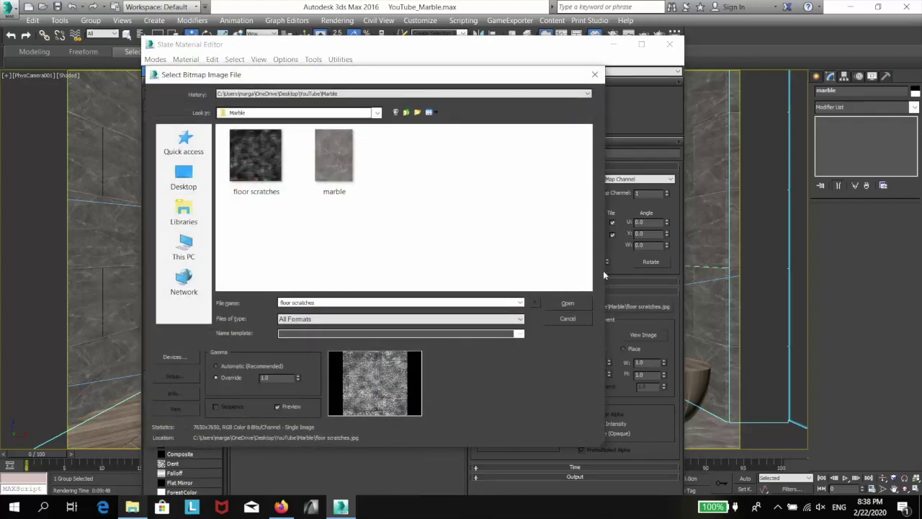
click(568, 303)
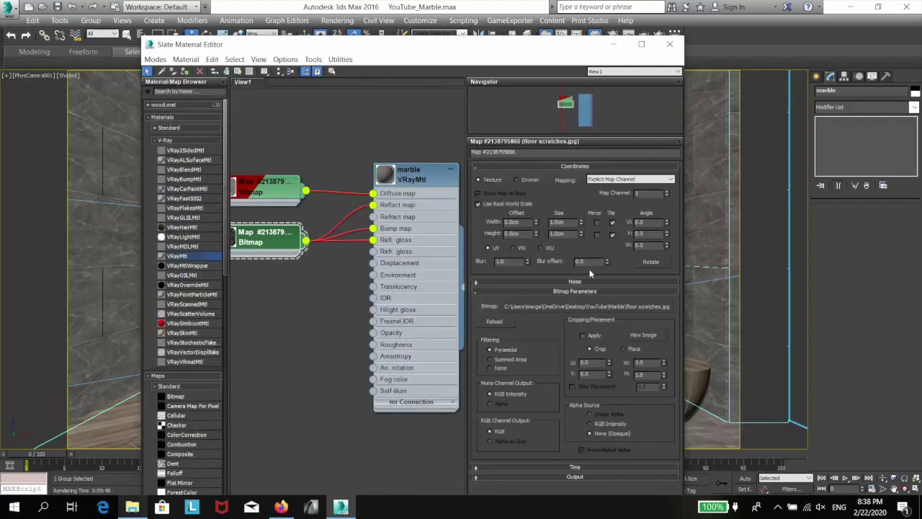
click(671, 44)
click(674, 35)
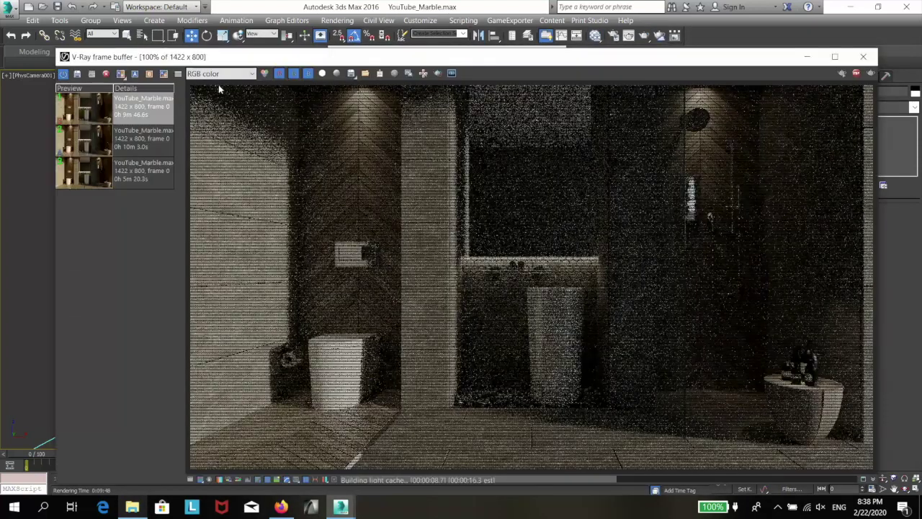